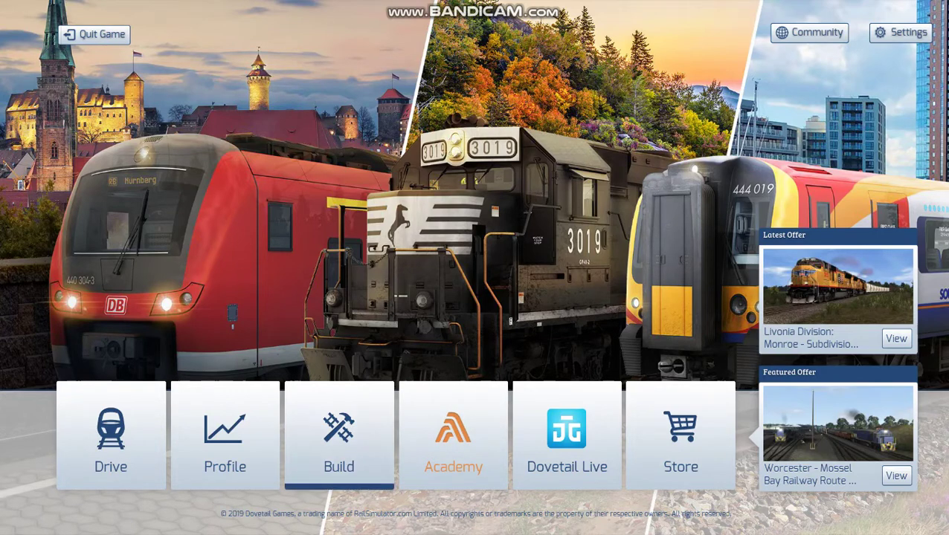
# - Open the Build section's scenario list and start a new scenario for the Woodhead Electric Railway in Blue route
pyautogui.press('Return')
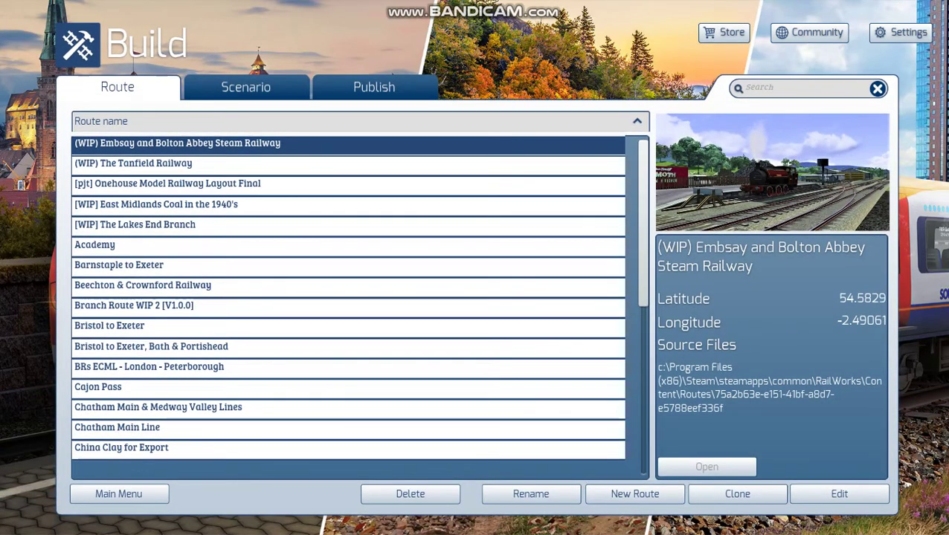
pyautogui.click(246, 87)
pyautogui.scroll(-4, 348, 297)
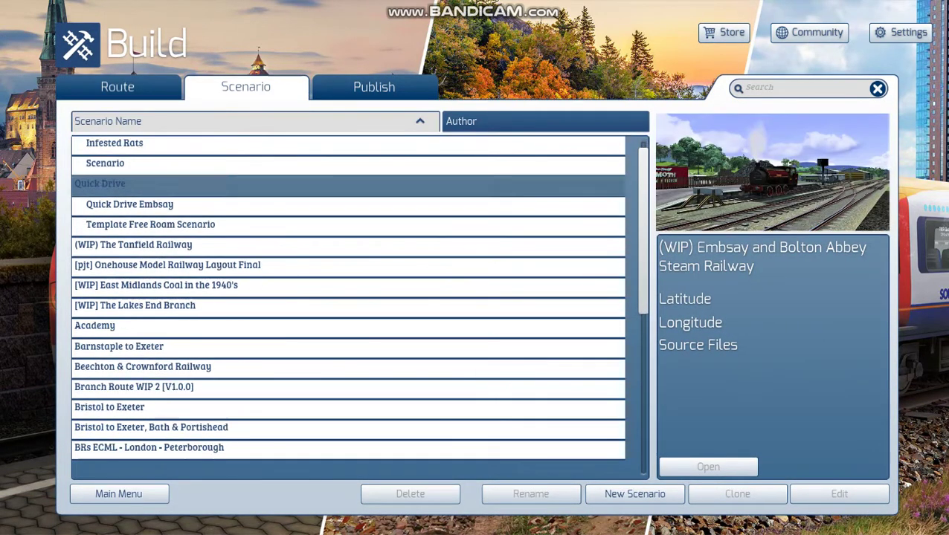
pyautogui.scroll(-3, 348, 298)
pyautogui.scroll(-12, 348, 298)
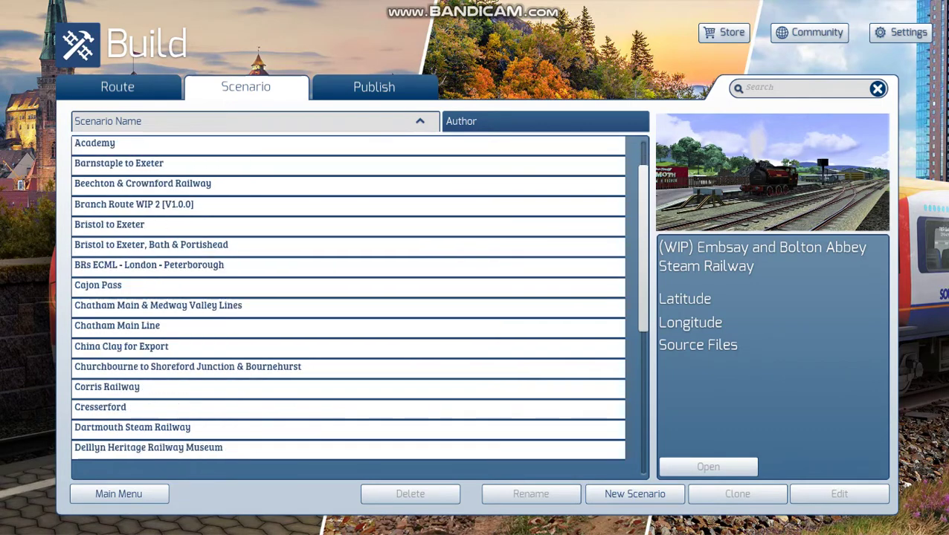
pyautogui.scroll(-15, 348, 298)
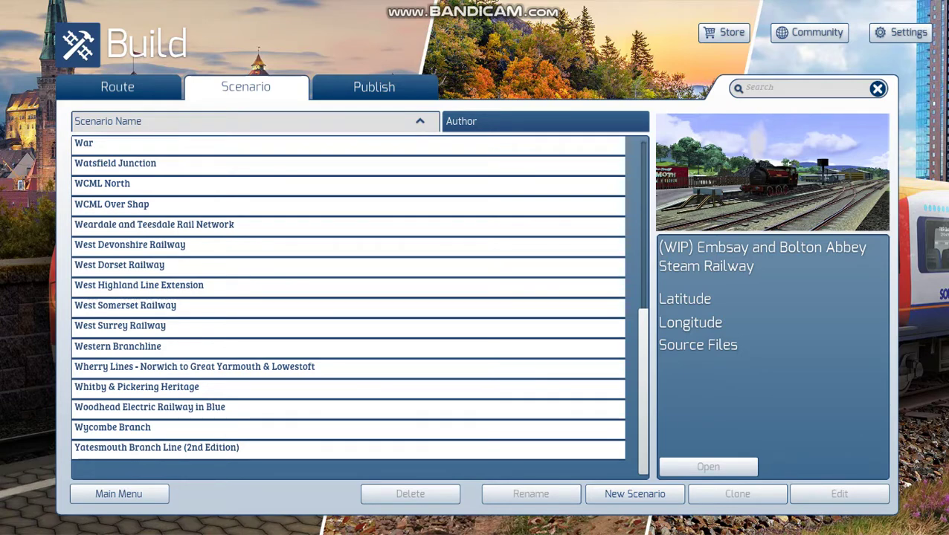
pyautogui.click(223, 408)
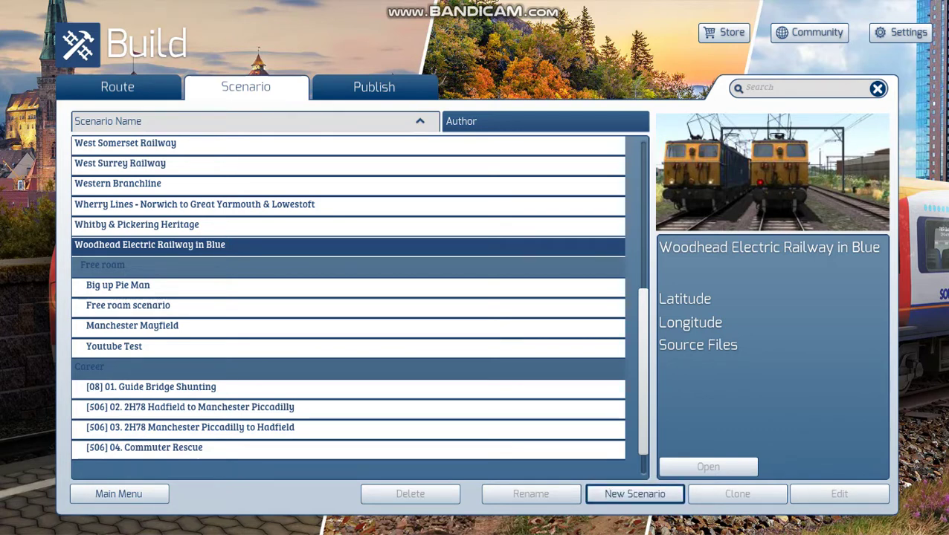
pyautogui.click(634, 494)
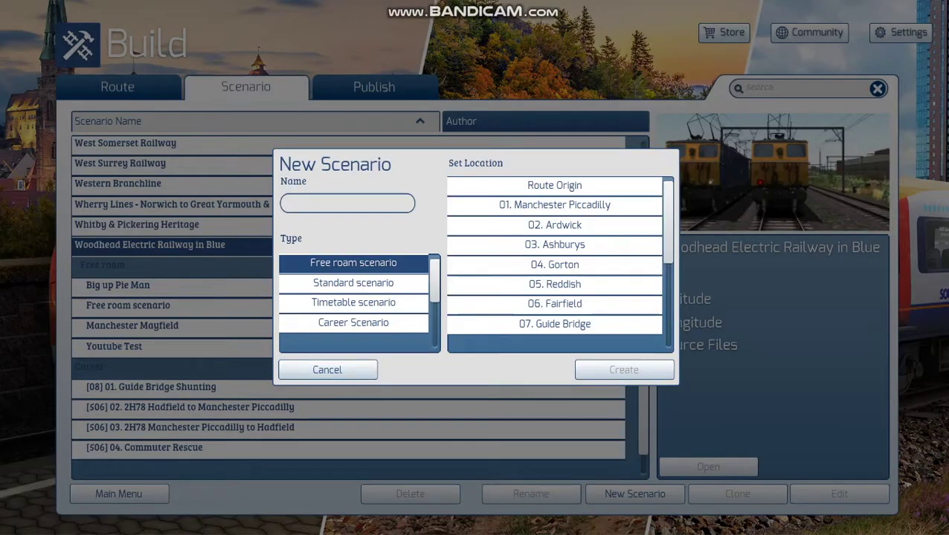
# - Set the new scenario's location to 14. Hadfield, keeping the Free roam scenario type
pyautogui.scroll(-3, 555, 254)
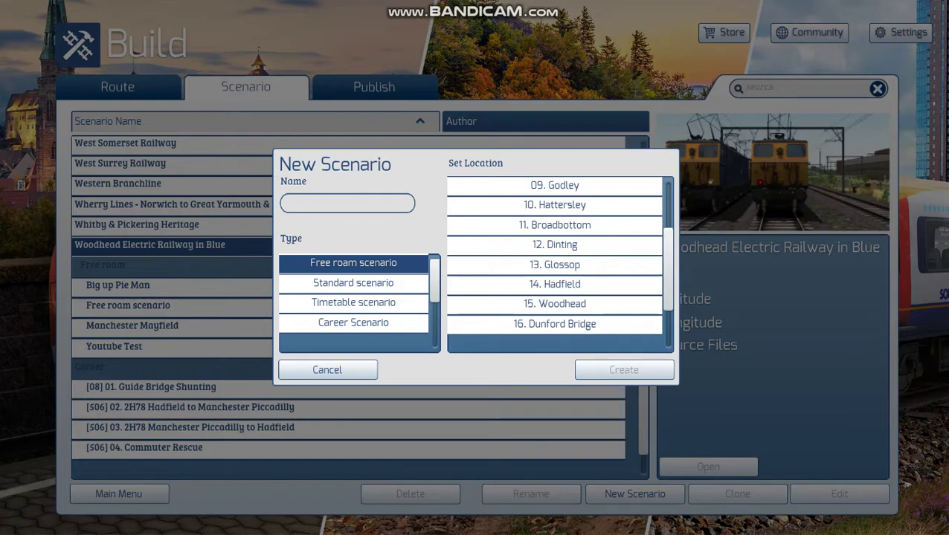
pyautogui.scroll(-1, 555, 255)
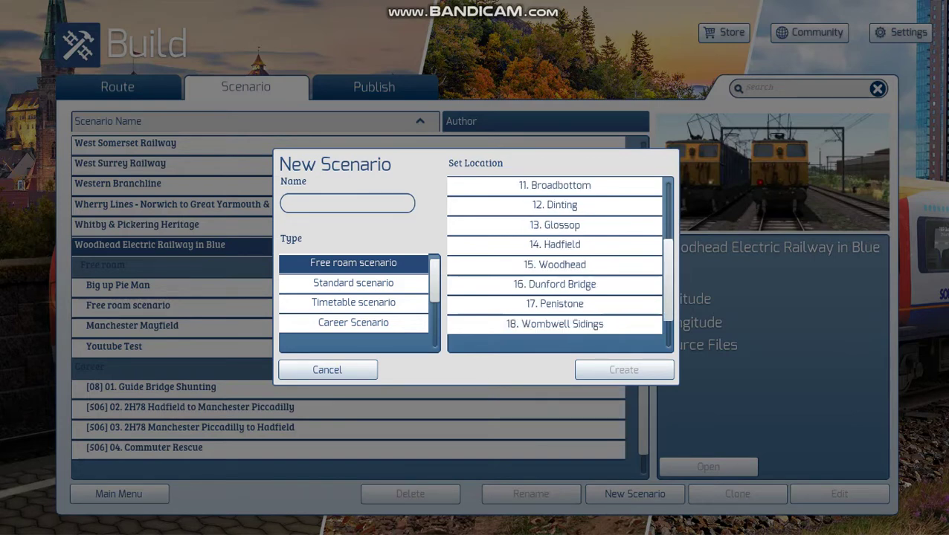
pyautogui.click(555, 245)
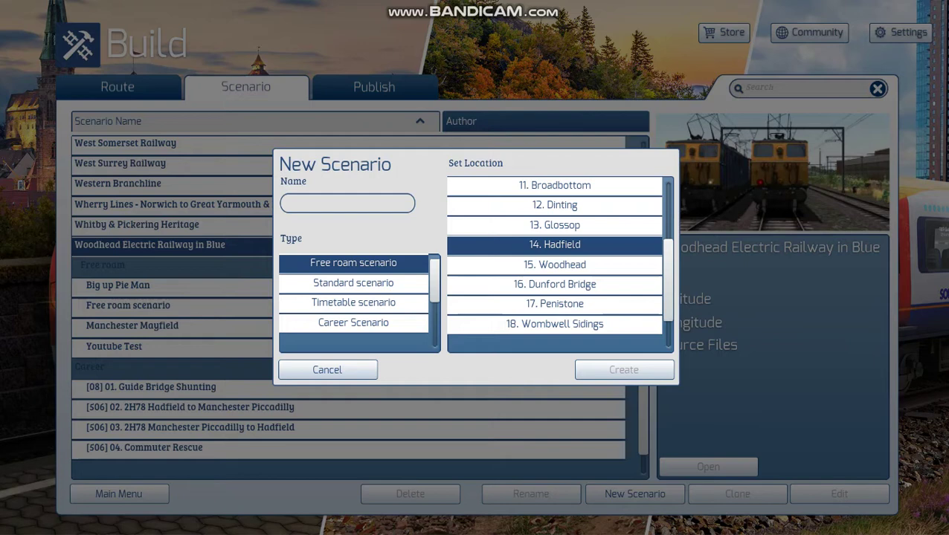
pyautogui.scroll(-1, 353, 294)
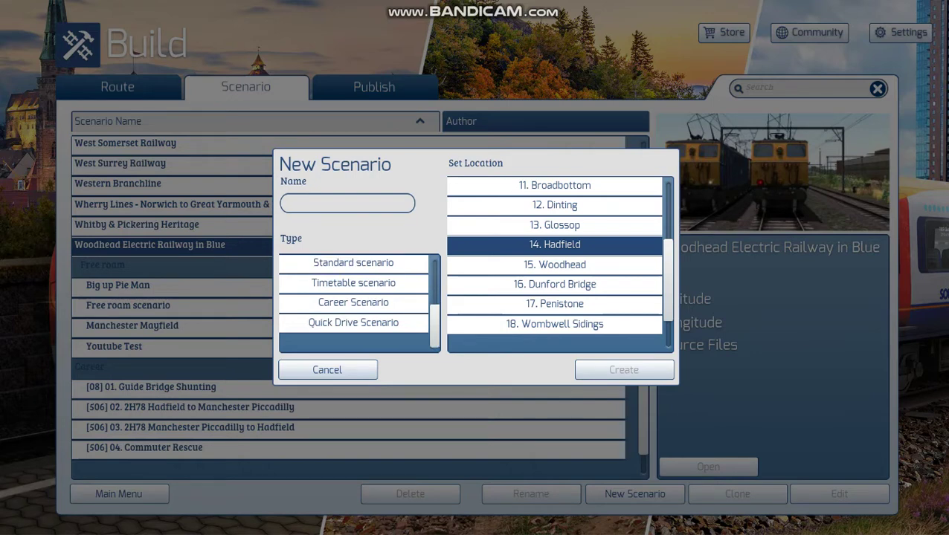
pyautogui.scroll(1, 353, 294)
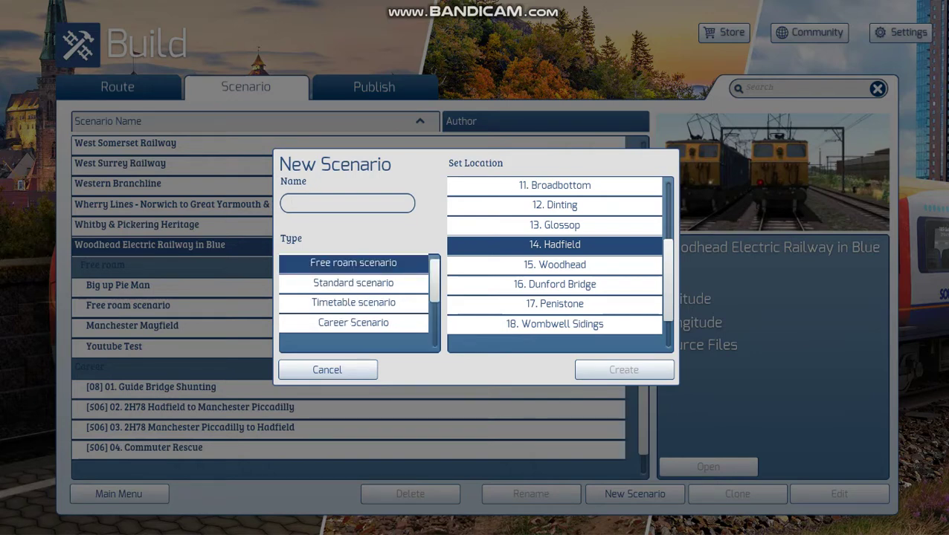
# - Name the scenario Youtube and create it
pyautogui.press('capslock')
pyautogui.write('Y')
pyautogui.press('capslock')
pyautogui.write('oy')
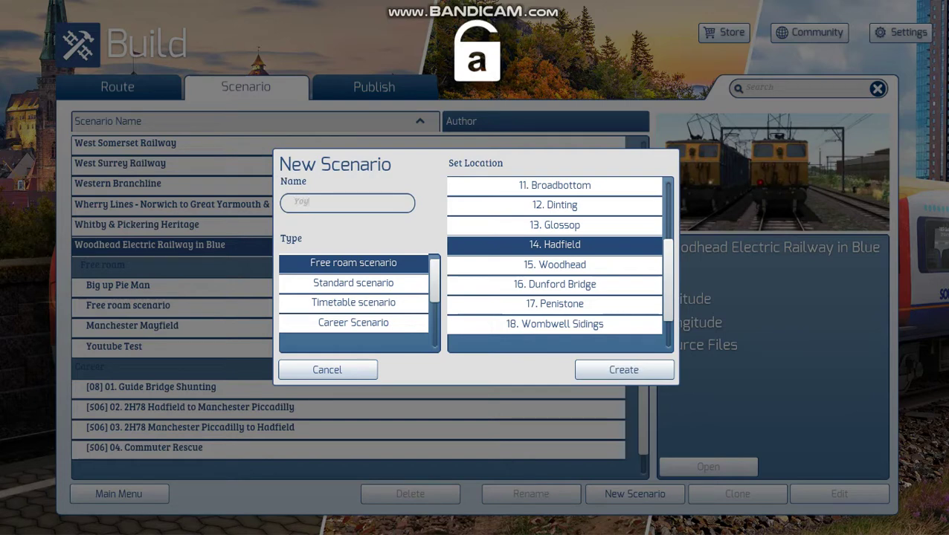
pyautogui.press('BackSpace')
pyautogui.write('utub')
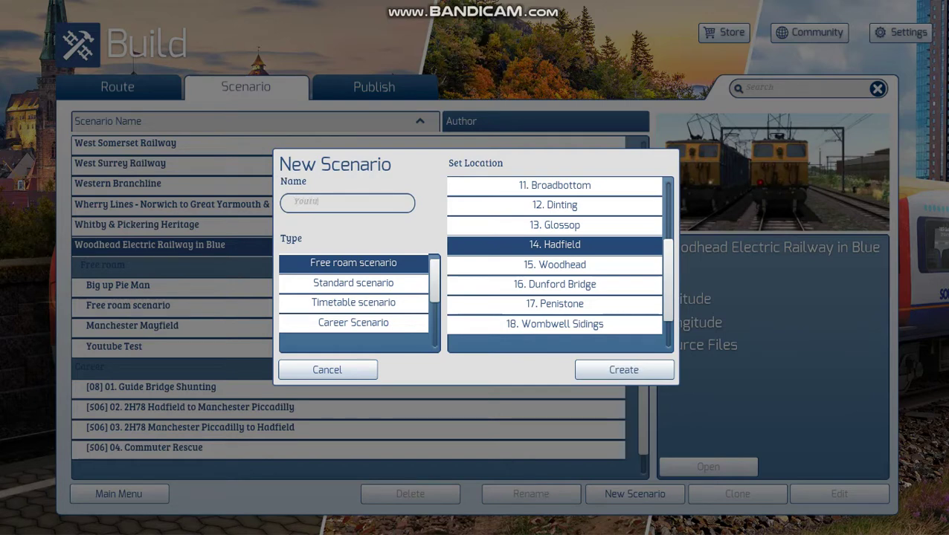
pyautogui.write('e')
pyautogui.click(624, 369)
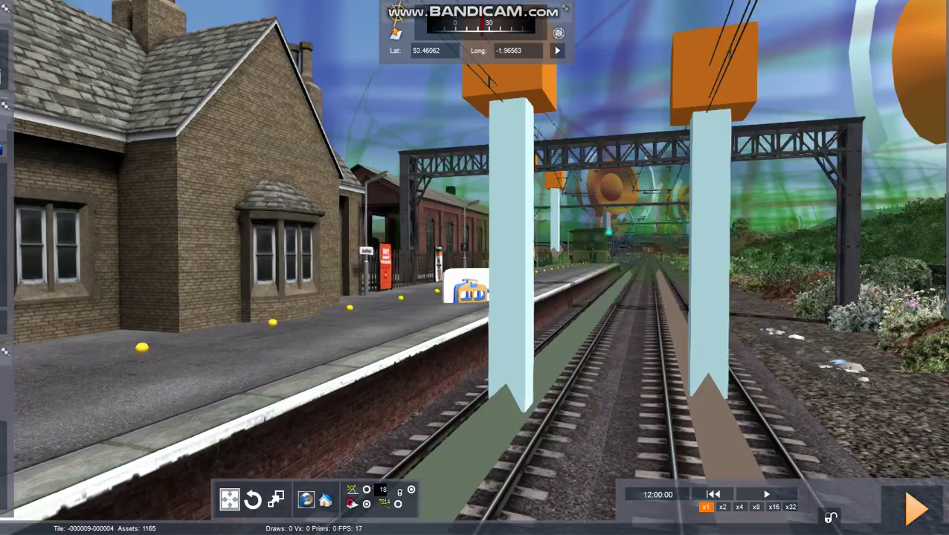
# - Examine the tracks, platform, bridge and station building around Hadfield in the 3D world
pyautogui.press('Up')
pyautogui.press('Right')
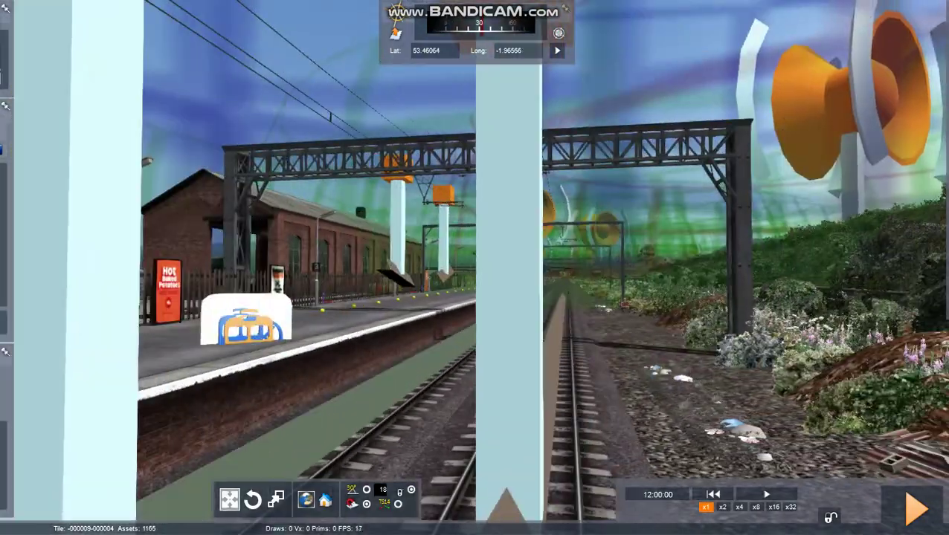
pyautogui.press('Left')
pyautogui.press('Right')
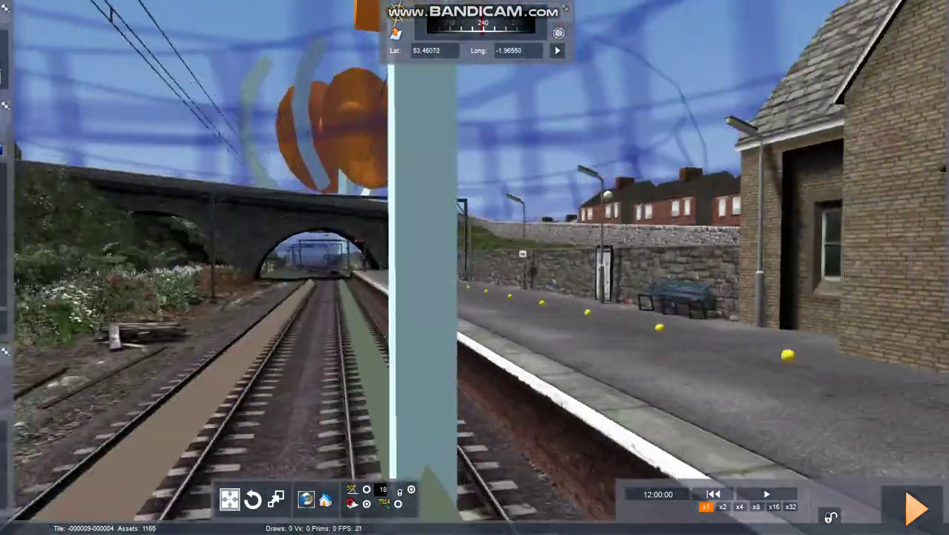
pyautogui.press('Down')
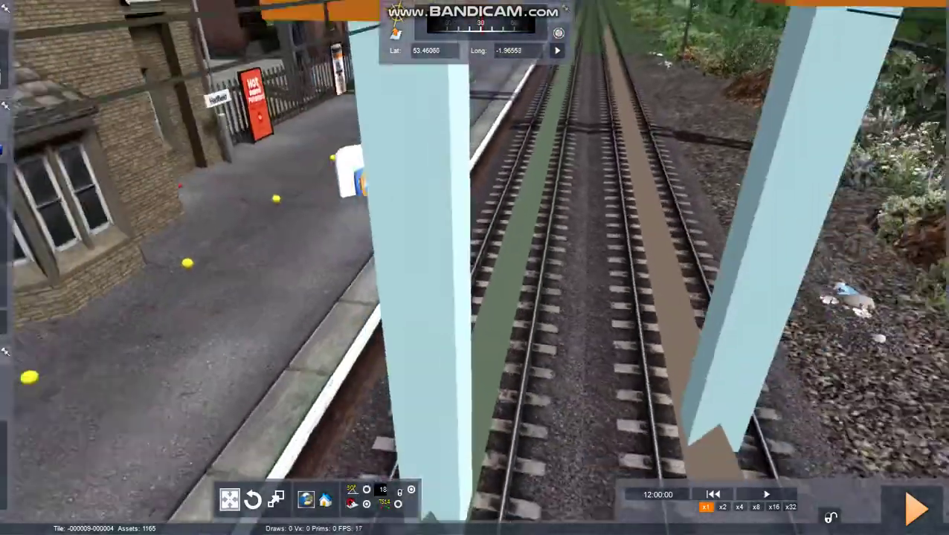
pyautogui.press('Left')
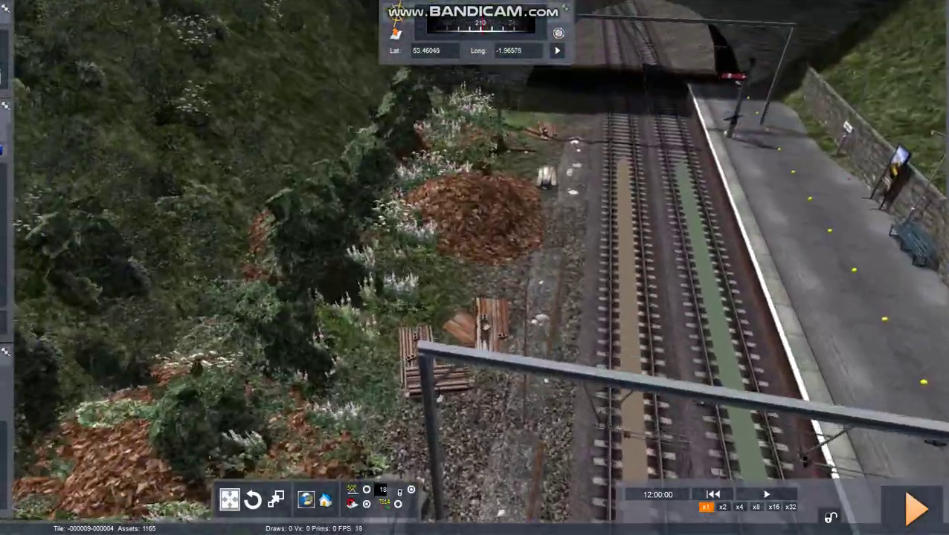
pyautogui.press('Up')
pyautogui.press('Right')
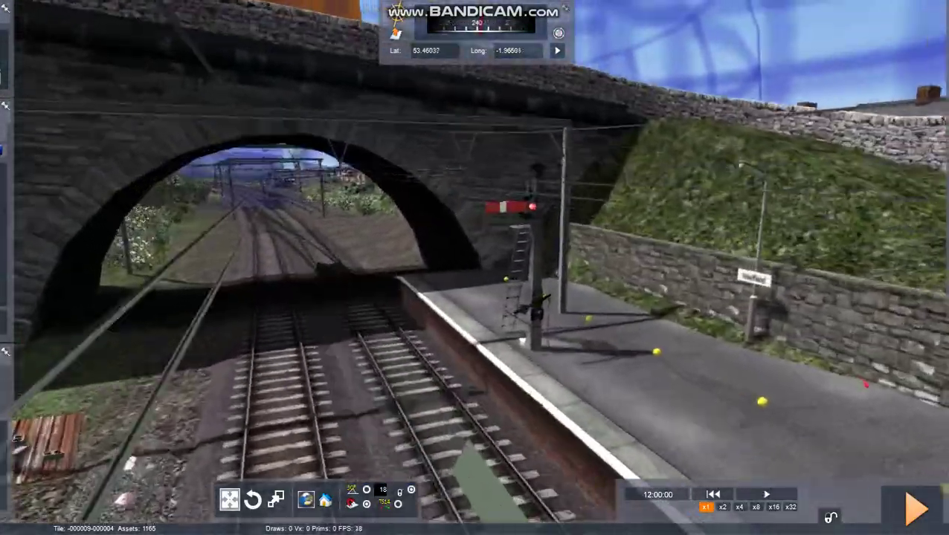
pyautogui.press('Up')
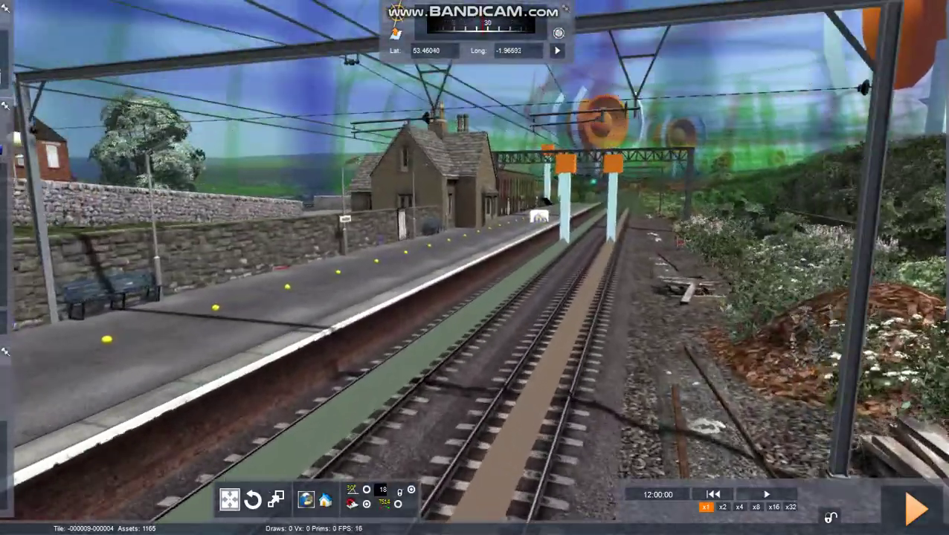
pyautogui.press('Up')
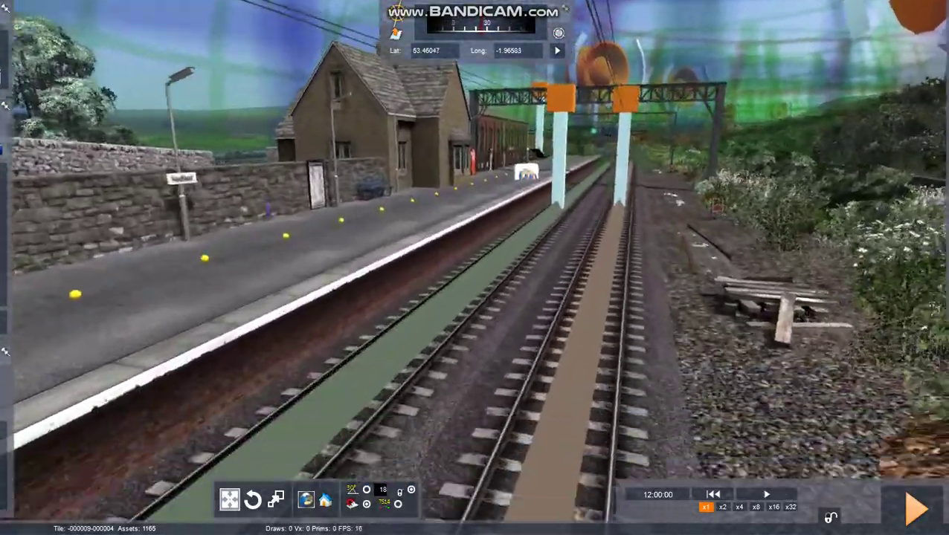
pyautogui.press('Left')
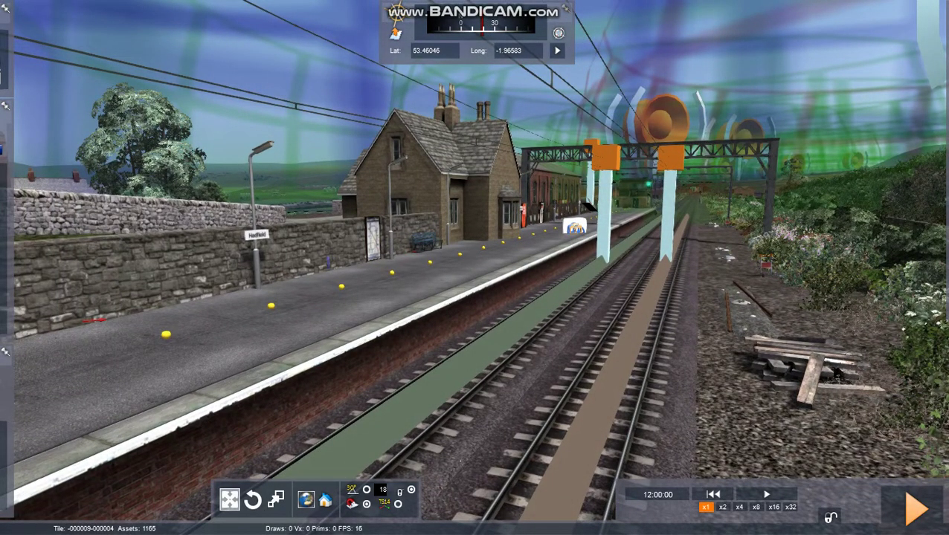
# - Show the AP_Waggonz developer's asset packs in the object set filter
pyautogui.moveTo(6, 223)
pyautogui.moveTo(946, 160)
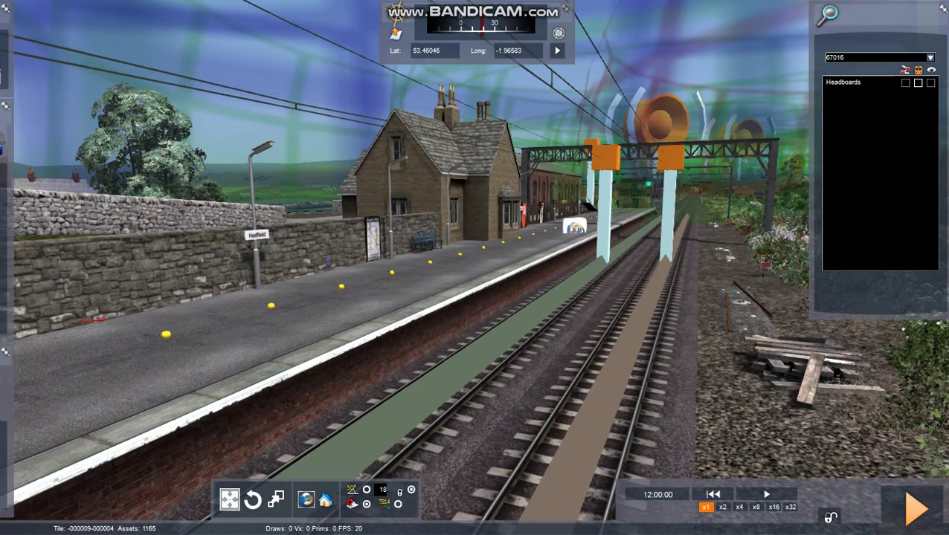
pyautogui.click(930, 58)
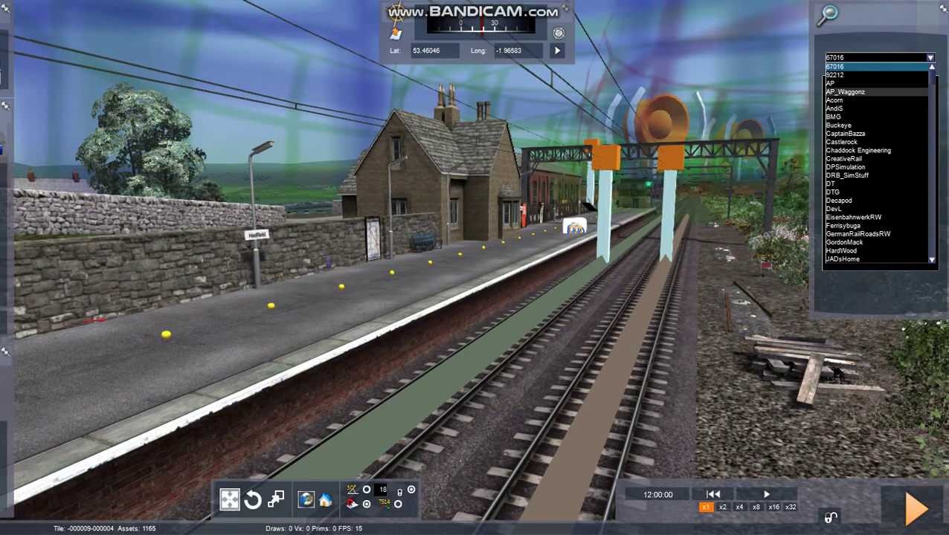
pyautogui.click(845, 91)
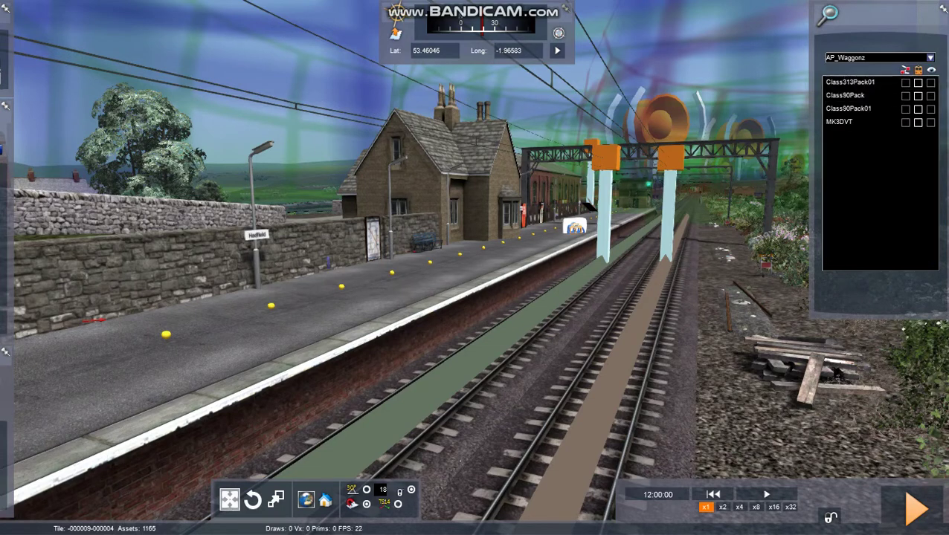
pyautogui.click(919, 83)
# - Switch the object set filter to the RSC developer and look through its asset packs
pyautogui.click(930, 58)
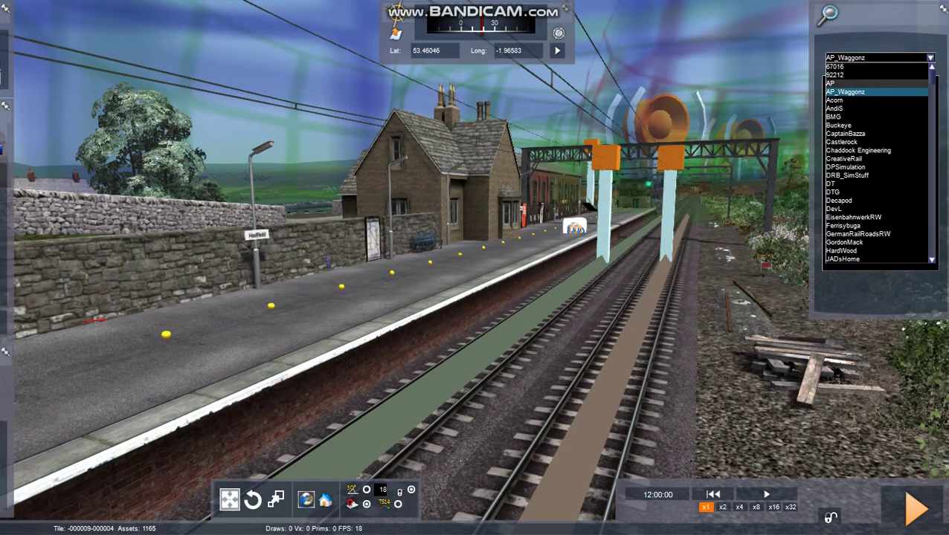
pyautogui.scroll(-5, 877, 162)
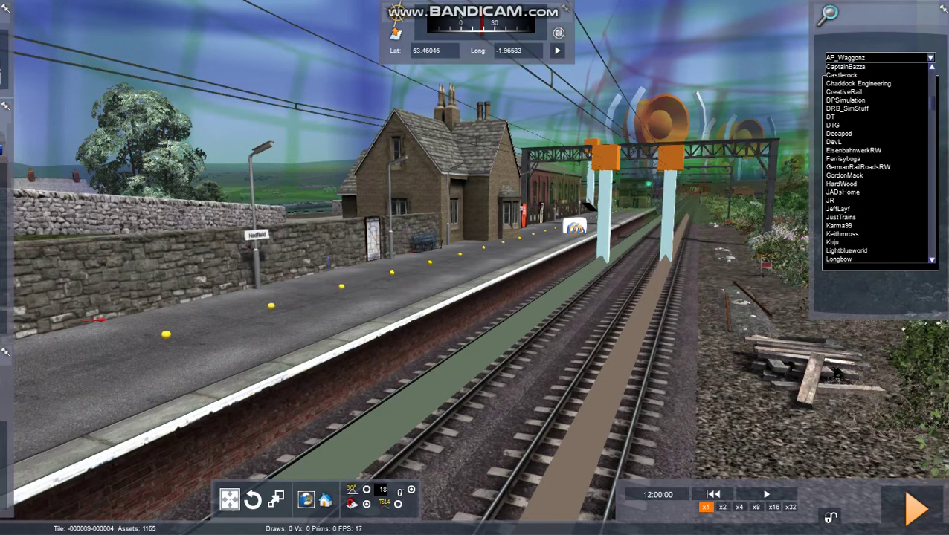
pyautogui.scroll(-2, 877, 162)
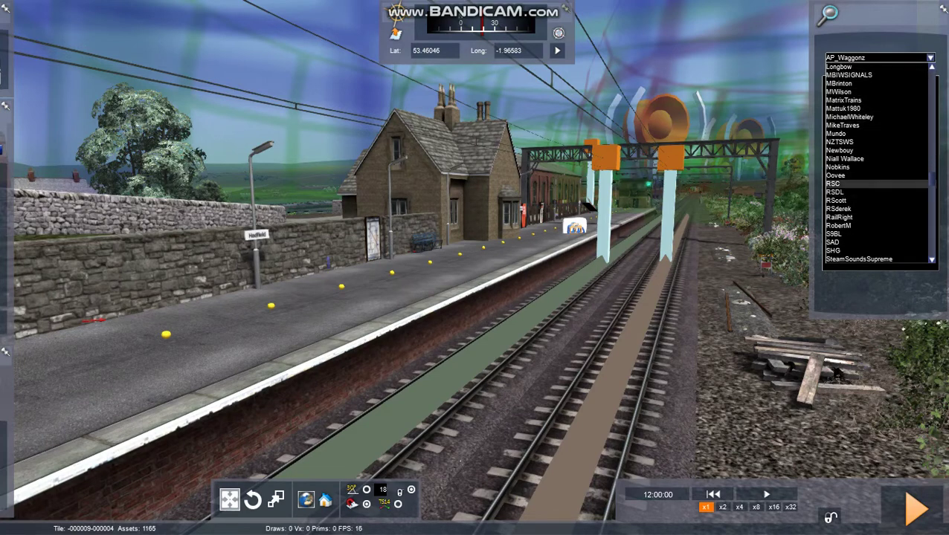
pyautogui.click(874, 183)
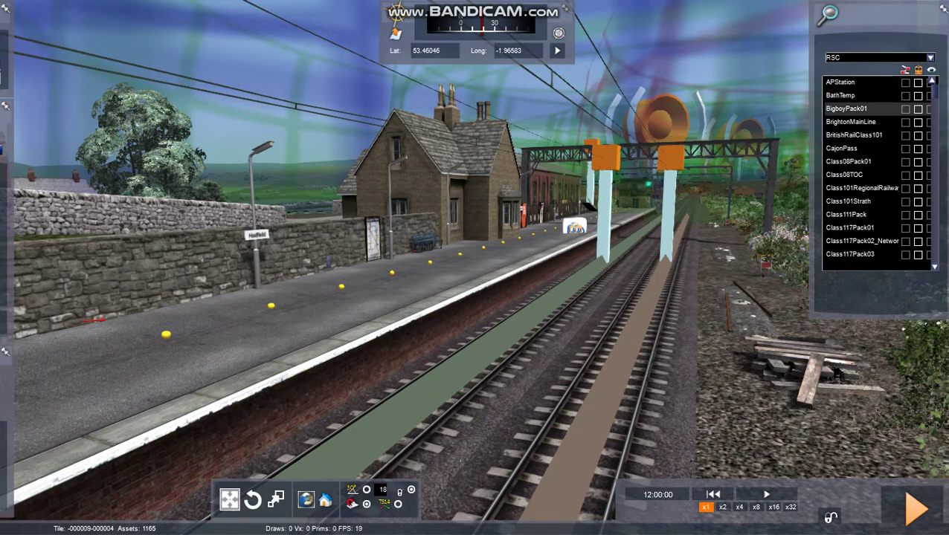
pyautogui.scroll(-3, 856, 201)
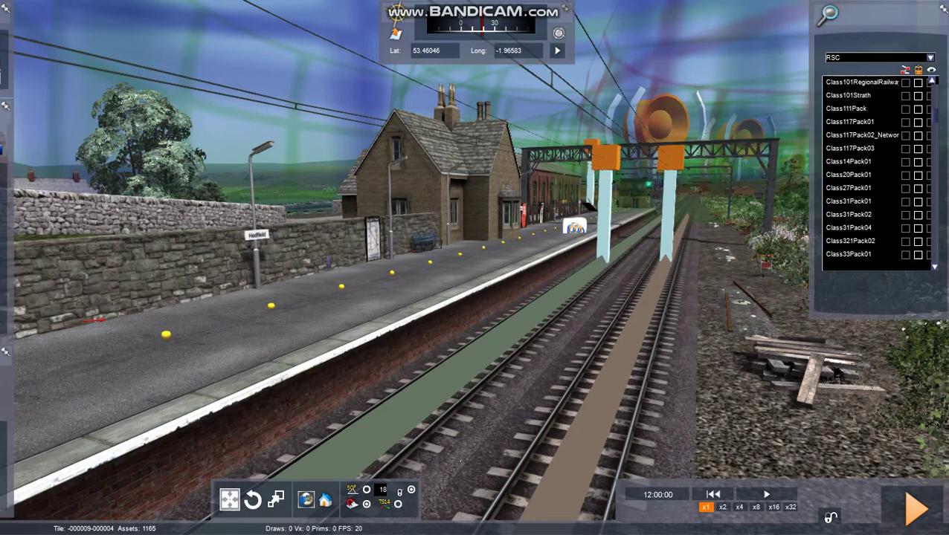
pyautogui.click(930, 58)
pyautogui.scroll(10, 863, 160)
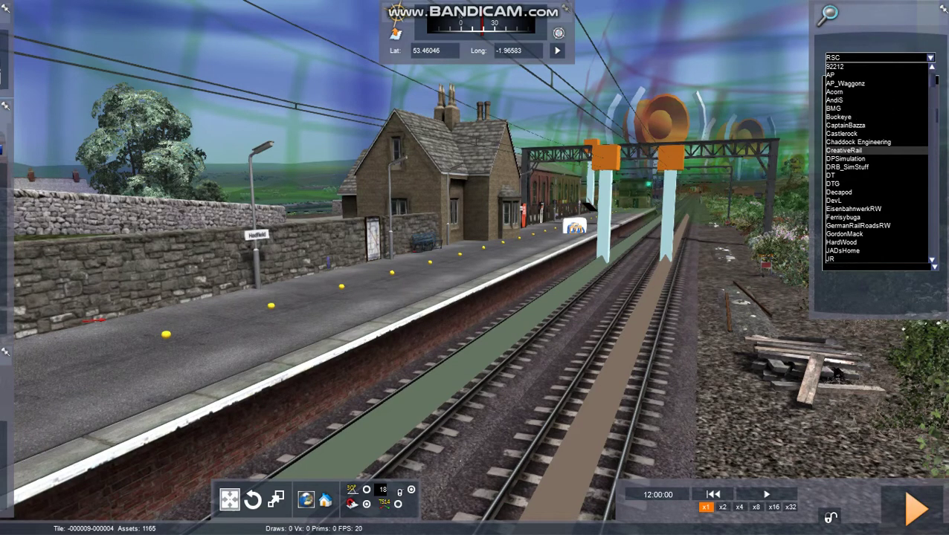
pyautogui.scroll(1, 863, 150)
pyautogui.click(929, 58)
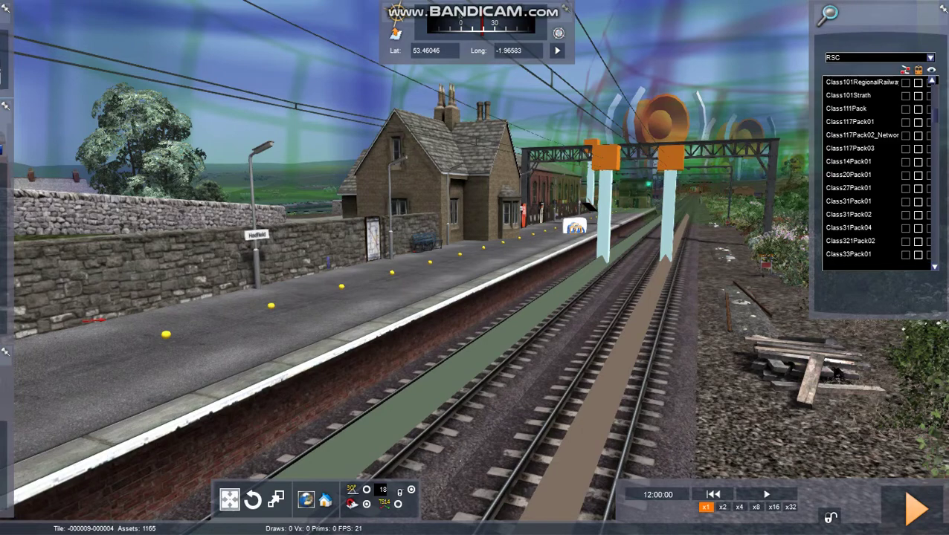
pyautogui.scroll(3, 863, 171)
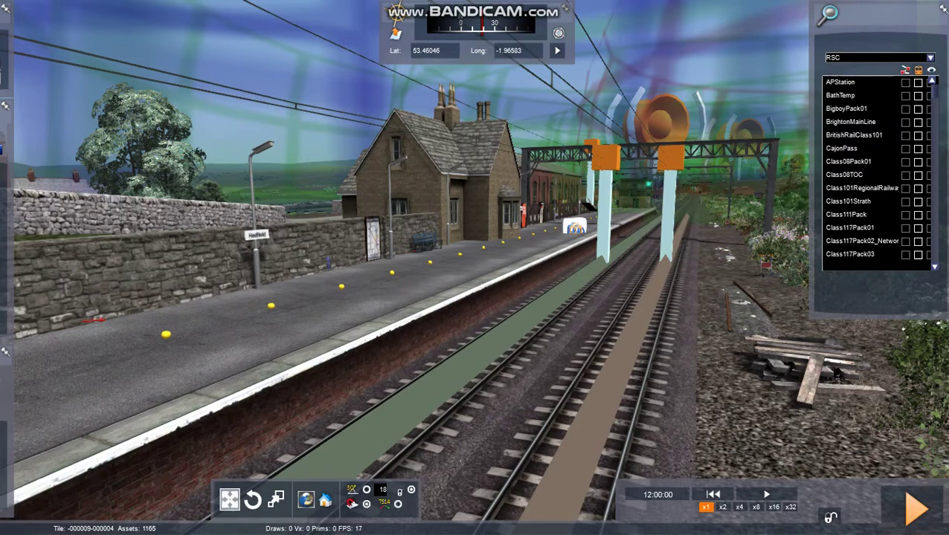
# - Look through the available engines and tenders and select the [WHBR] Class 08 BR Blue
pyautogui.moveTo(9, 298)
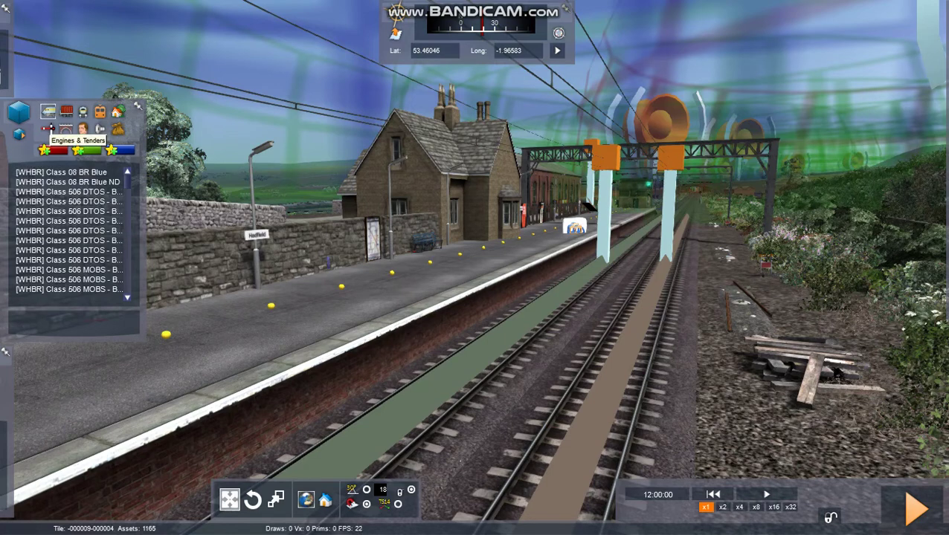
pyautogui.click(47, 111)
pyautogui.scroll(-10, 71, 230)
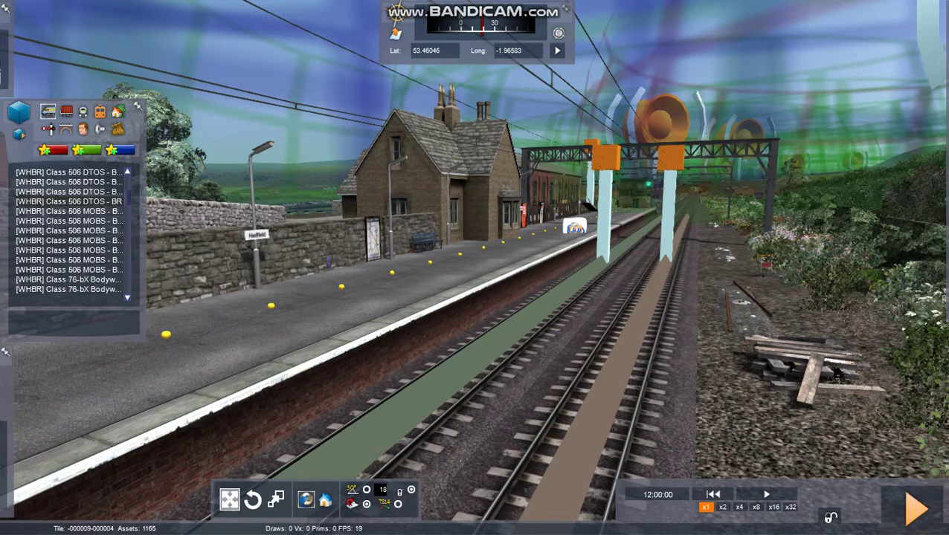
pyautogui.scroll(10, 71, 231)
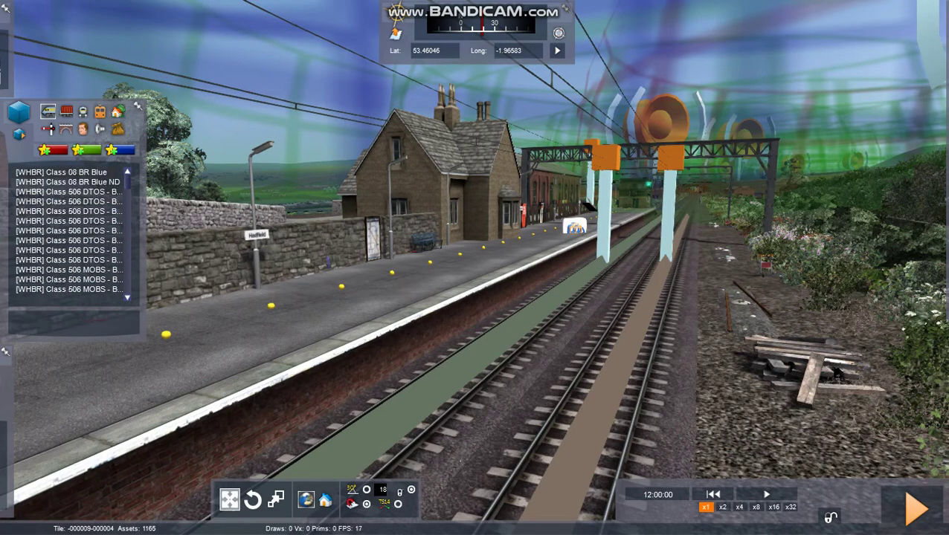
pyautogui.click(62, 173)
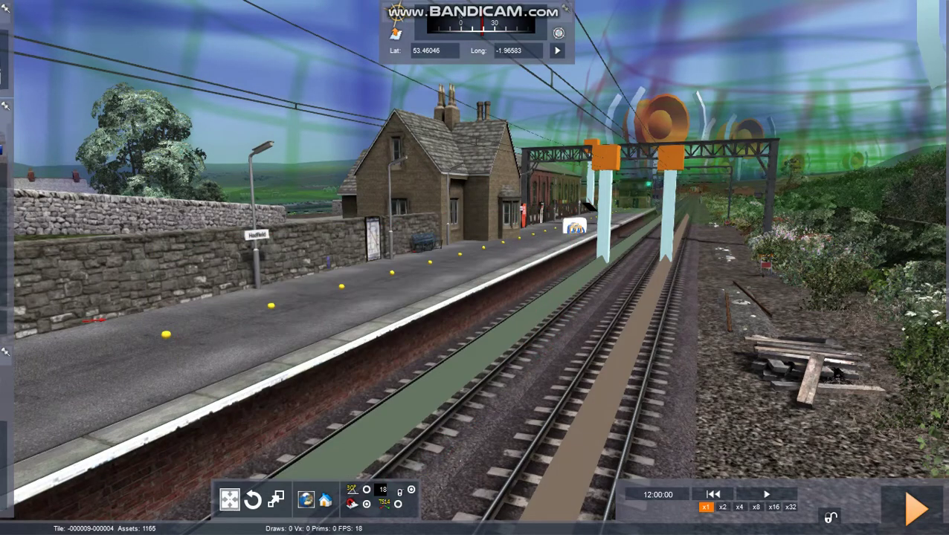
# - Look through the list of available [WHBR] wagons and coaches
pyautogui.moveTo(7, 171)
pyautogui.click(65, 111)
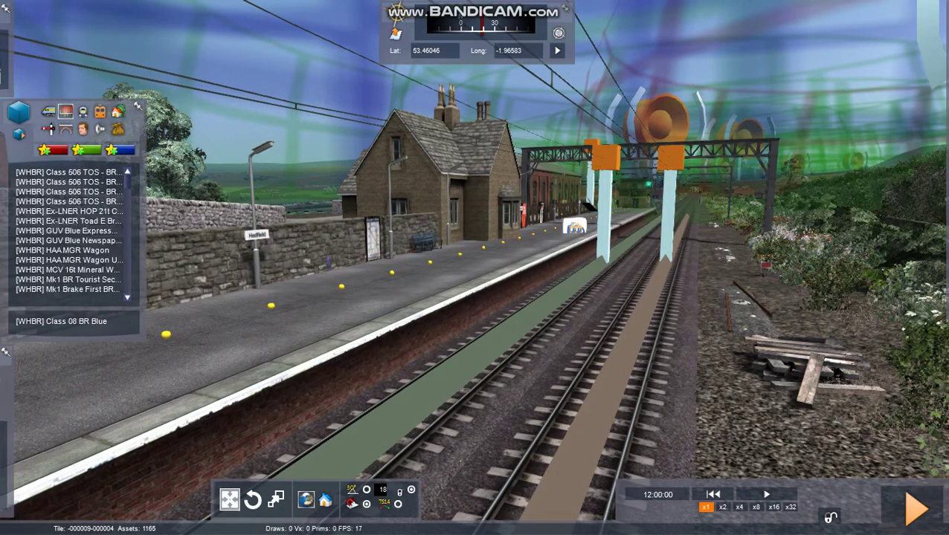
pyautogui.scroll(-5, 70, 231)
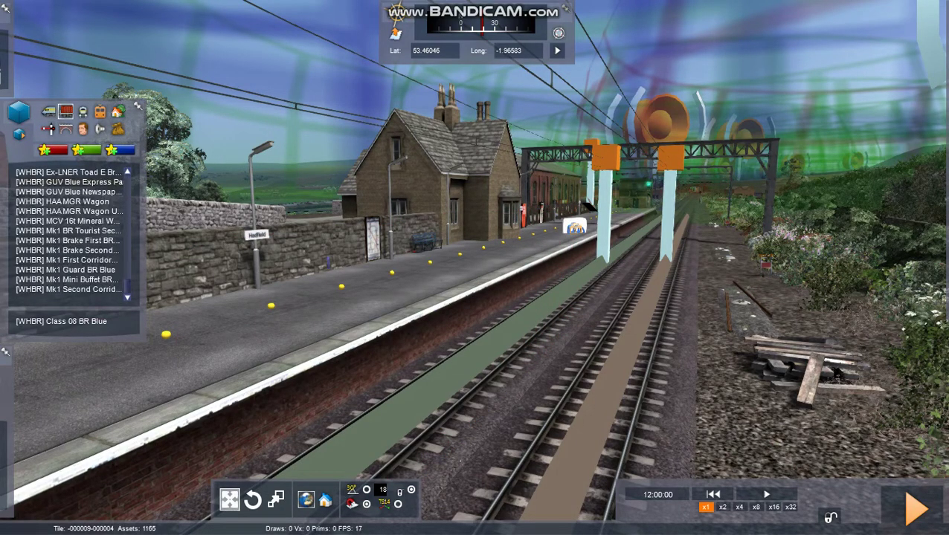
pyautogui.scroll(5, 70, 230)
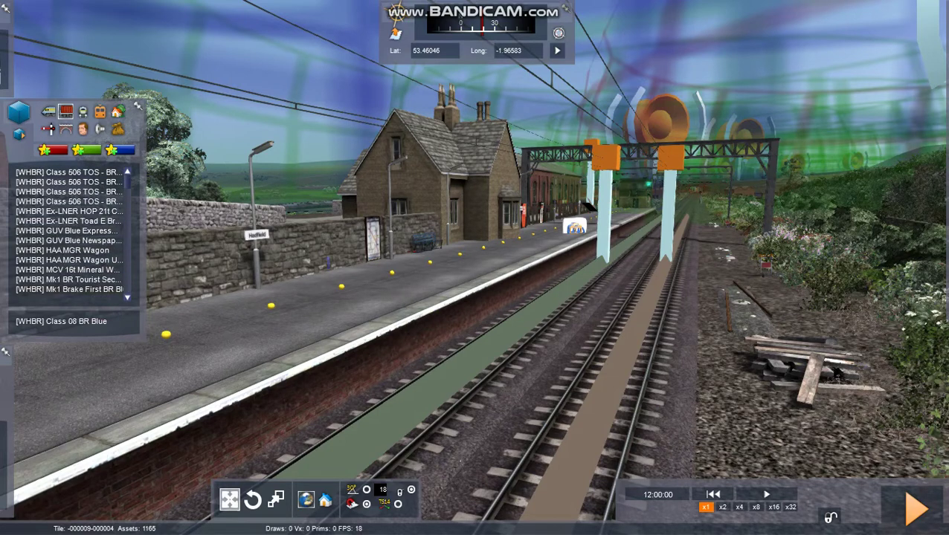
# - Place the preset consist APW Class 313 BR Blue/Grey 3 Car on the track beside Hadfield platform
pyautogui.click(82, 111)
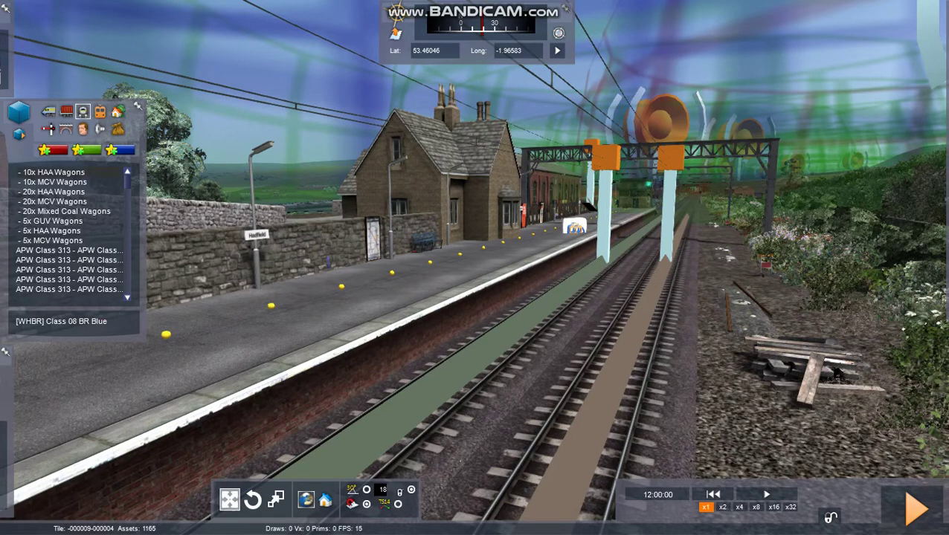
pyautogui.scroll(-2, 74, 199)
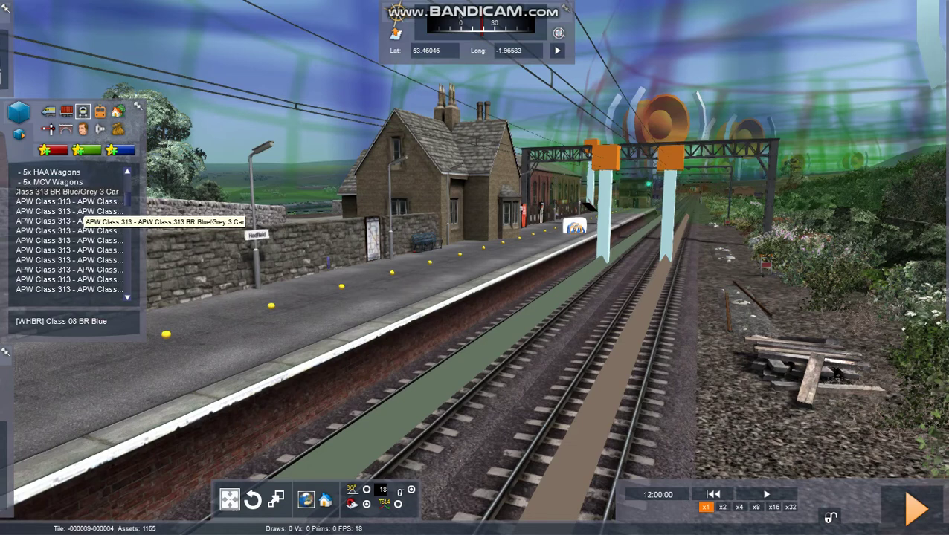
pyautogui.click(70, 192)
pyautogui.click(297, 245)
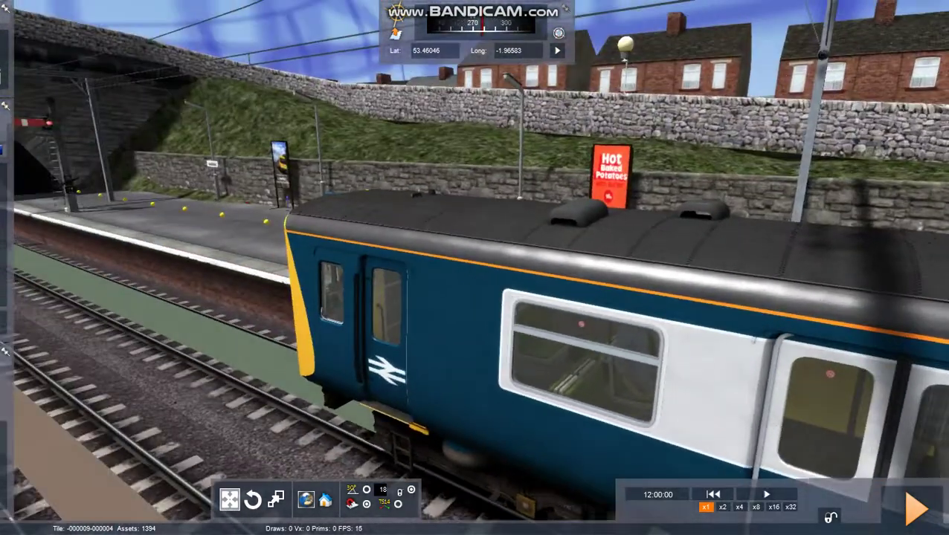
pyautogui.press('Left')
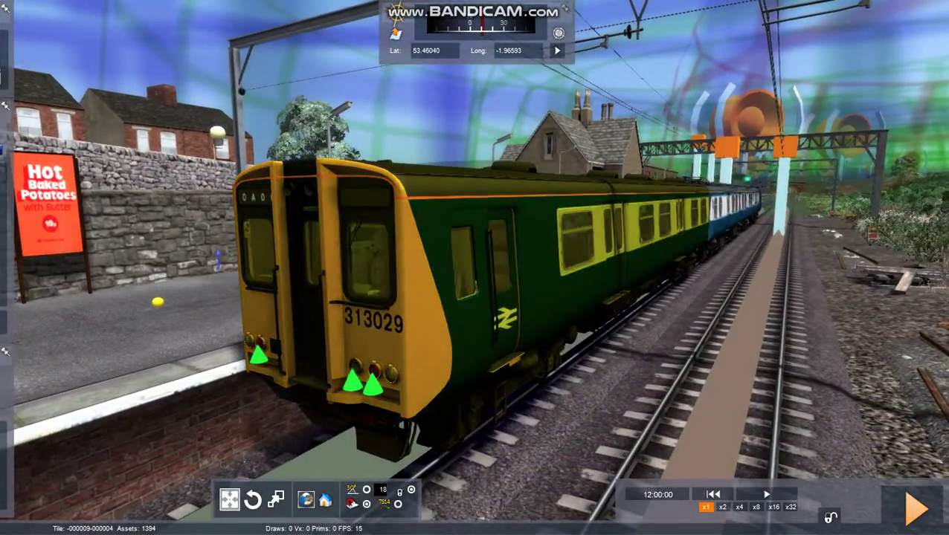
# - Assign a driver to the Class 313 train standing at the platform
pyautogui.moveTo(22, 42)
pyautogui.click(446, 238)
pyautogui.moveTo(446, 238); pyautogui.dragTo(400, 171, button='right')
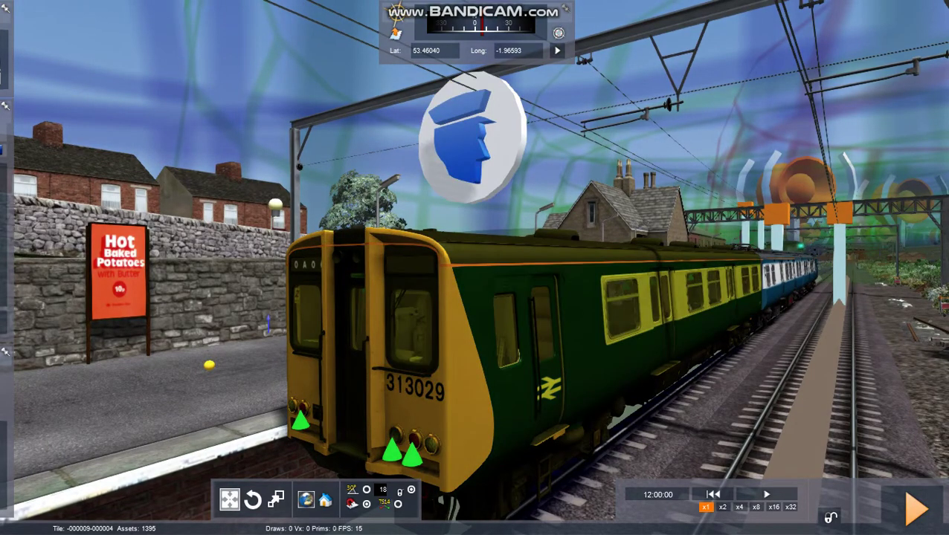
pyautogui.moveTo(446, 297); pyautogui.dragTo(432, 266, button='right')
pyautogui.moveTo(6, 60)
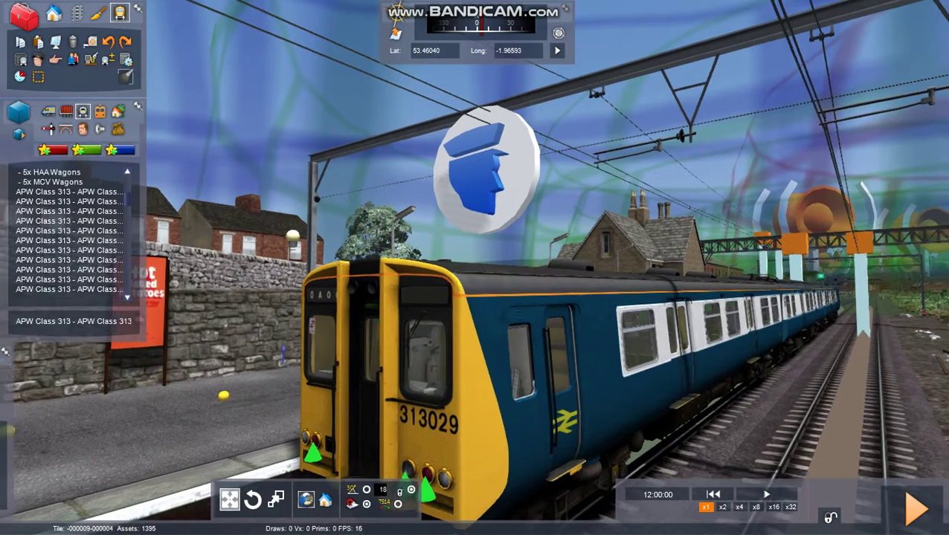
pyautogui.moveTo(446, 298); pyautogui.dragTo(459, 335, button='right')
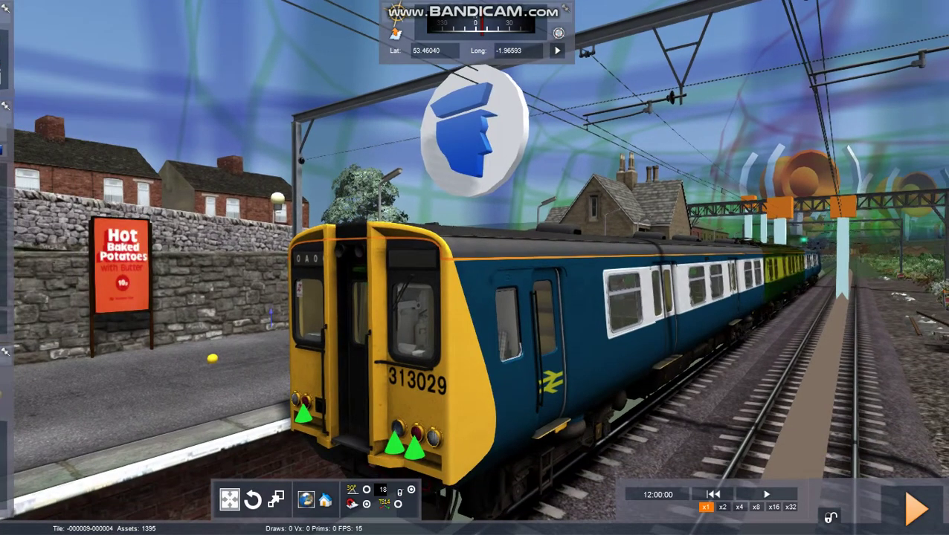
# - Start playing the scenario, saving the changes made to it
pyautogui.click(915, 513)
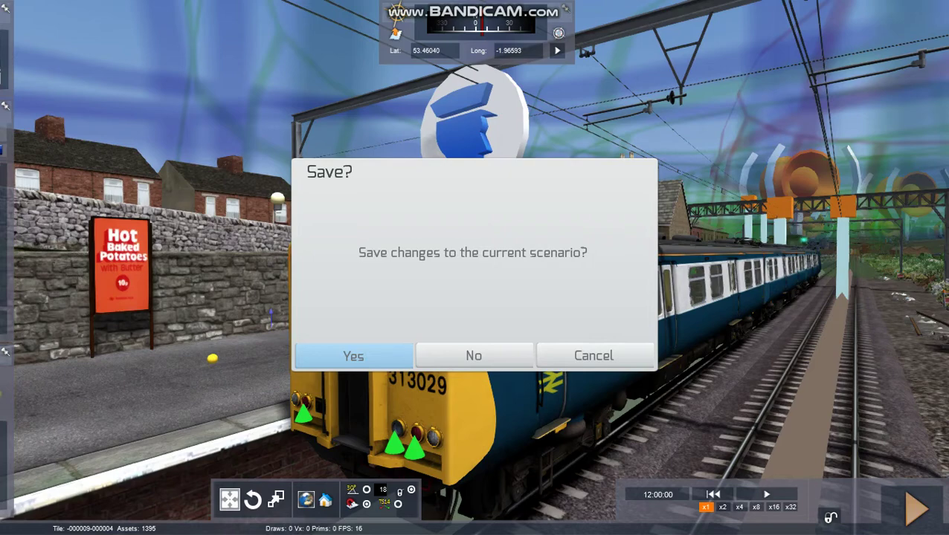
pyautogui.click(353, 356)
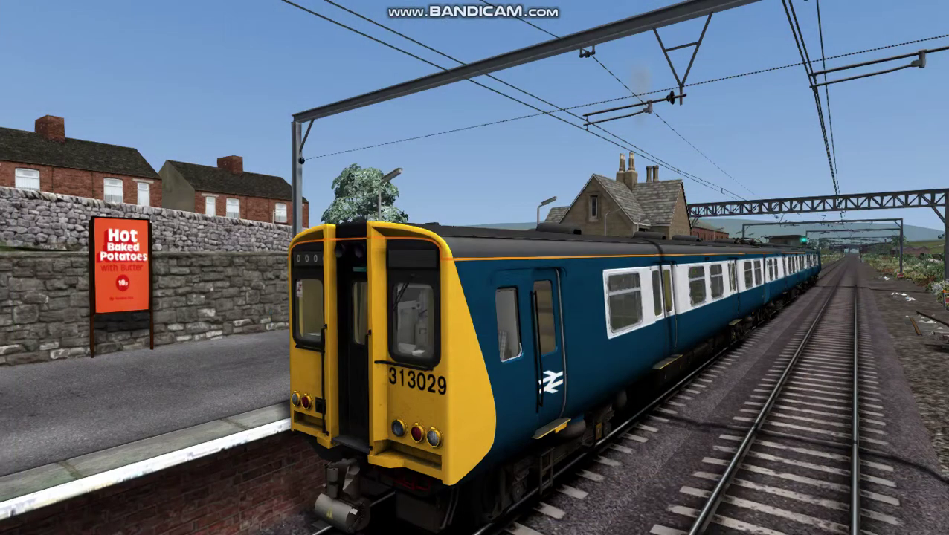
# - View the Class 313 from the external camera and look around it from both the track and platform sides
pyautogui.moveTo(353, 356); pyautogui.dragTo(408, 380, button='right')
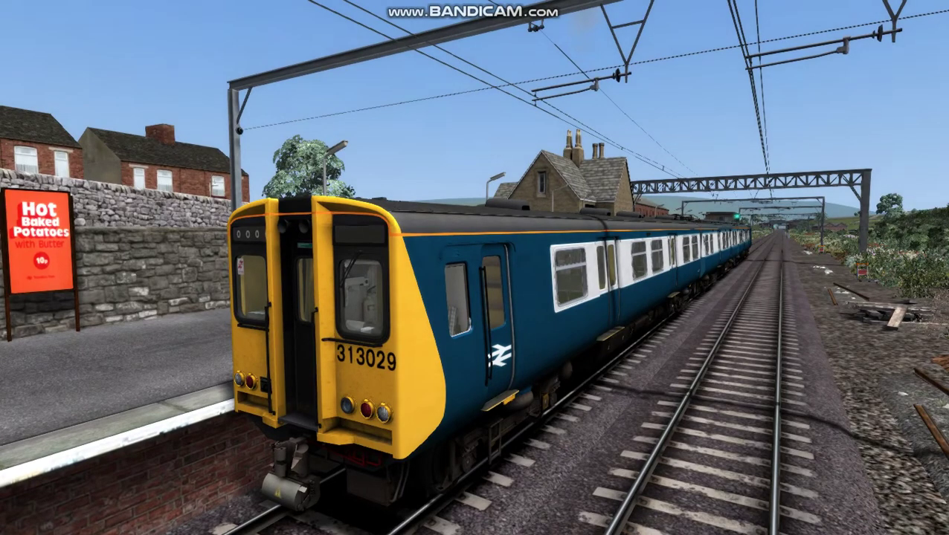
pyautogui.press('2')
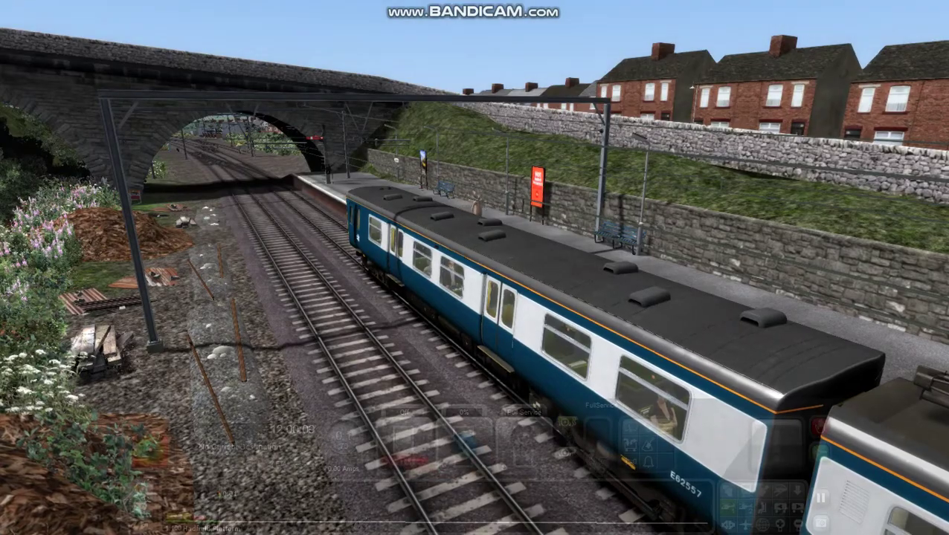
pyautogui.press('Right')
pyautogui.press('Right')
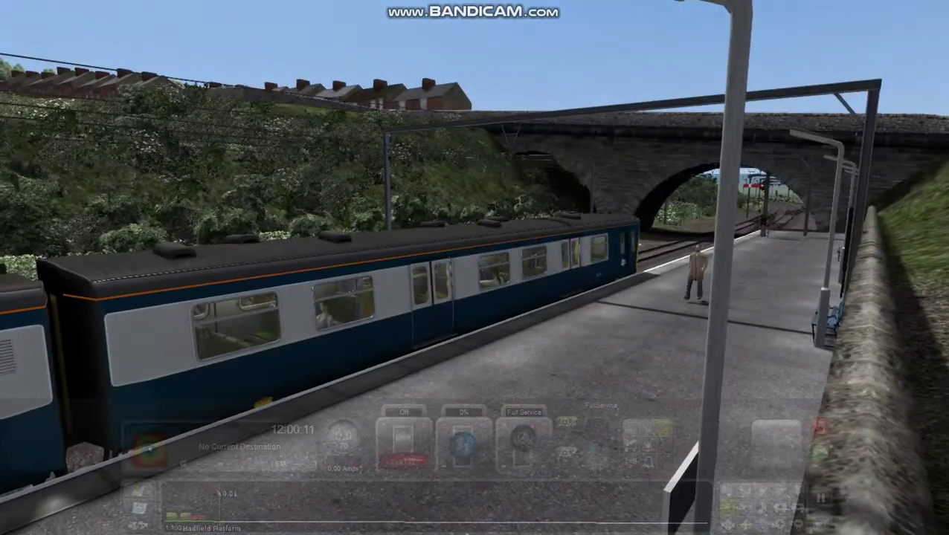